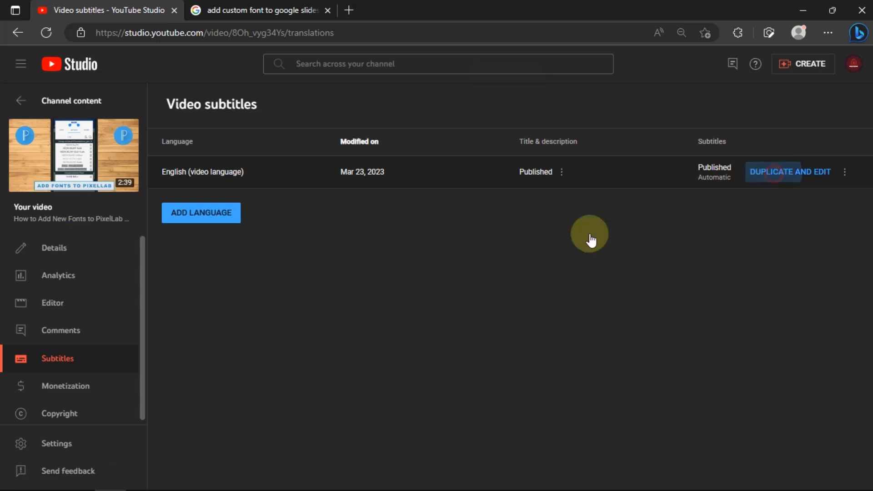
Open the video's English subtitles in the subtitle editor and show the editor's additional options
{"action": "left_click", "coordinate": [563, 302]}
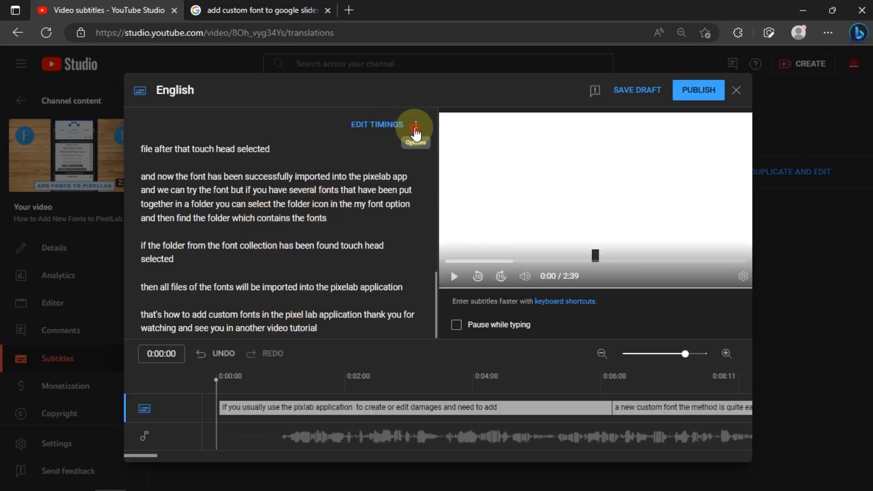
{"action": "left_click", "coordinate": [415, 124]}
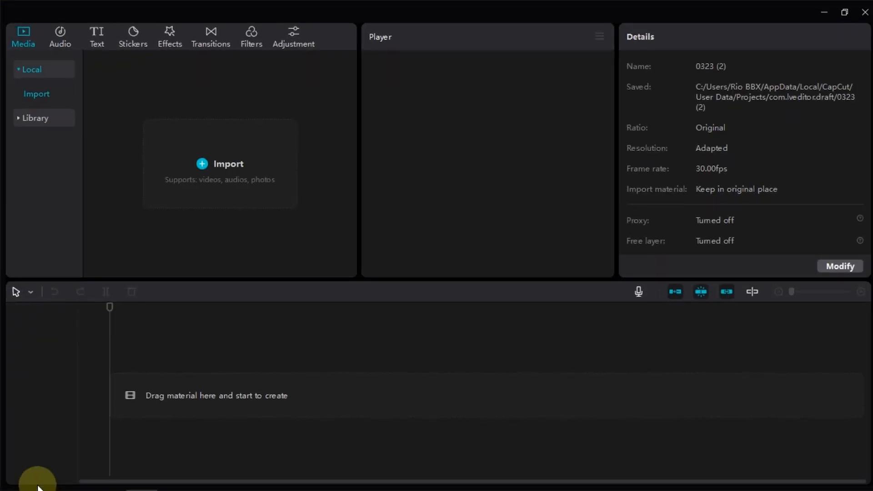
Switch to CapCut, add "How to Add New Font in PixelLab.mp4" to the timeline and select the clip
{"action": "left_click", "coordinate": [78, 486]}
{"action": "left_click_drag", "start_coordinate": [485, 397], "coordinate": [160, 380]}
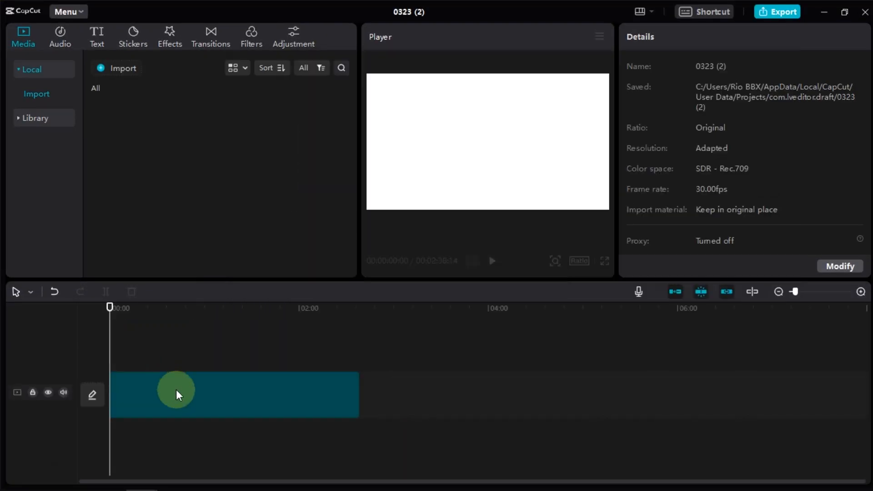
{"action": "left_click", "coordinate": [195, 381]}
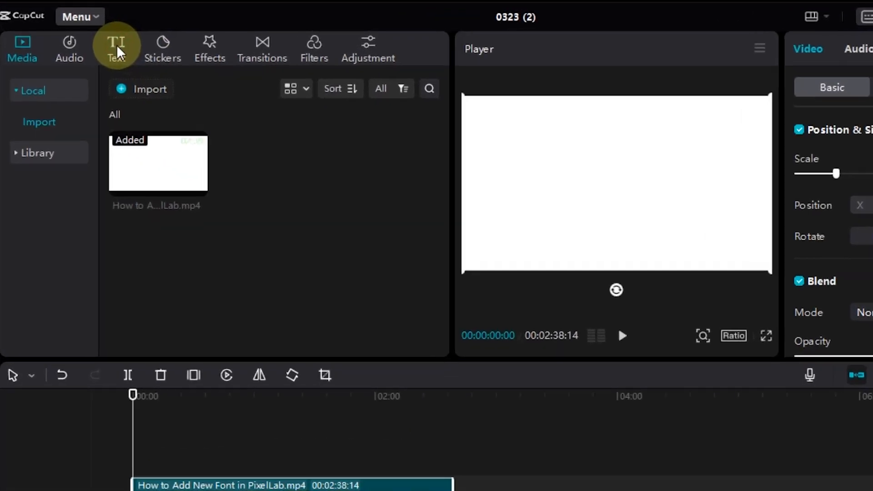
Generate auto captions for the clip in English with Clear current subtitle enabled
{"action": "left_click", "coordinate": [100, 40]}
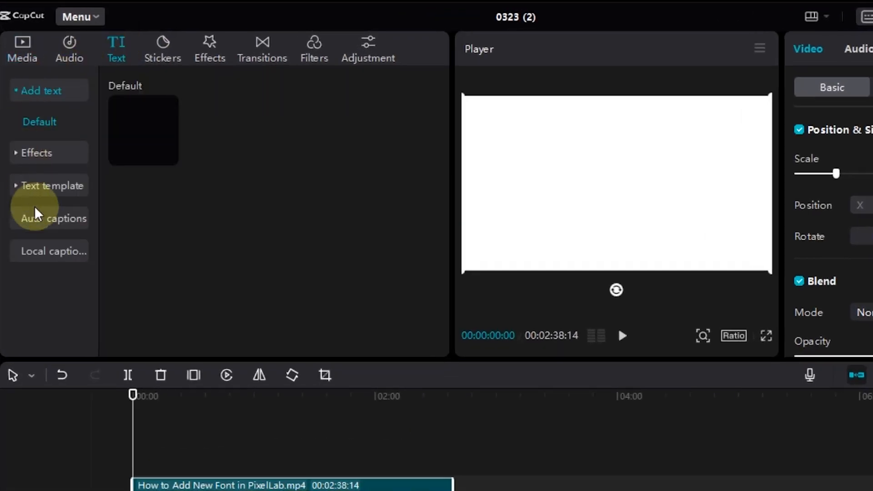
{"action": "left_click", "coordinate": [48, 222]}
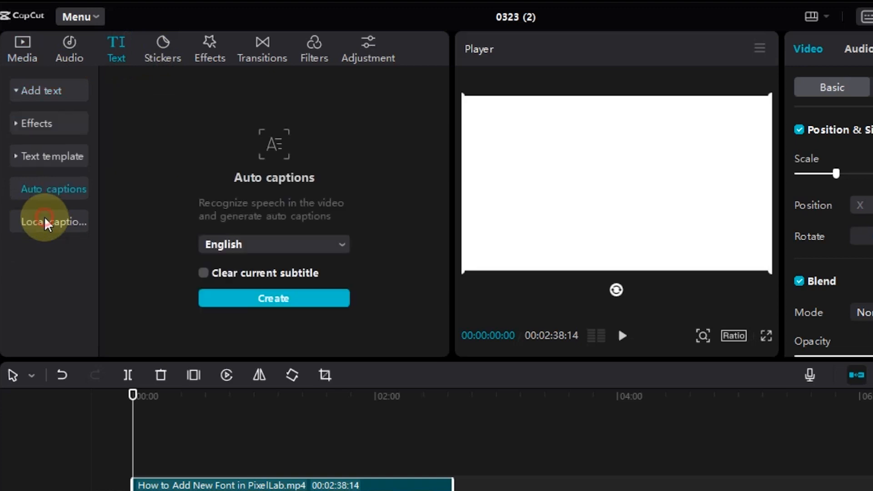
{"action": "left_click", "coordinate": [250, 251]}
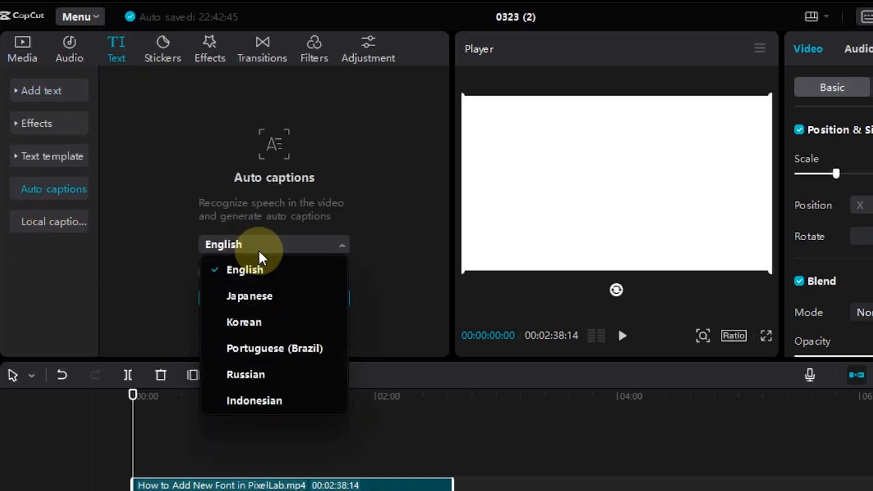
{"action": "left_click", "coordinate": [247, 272]}
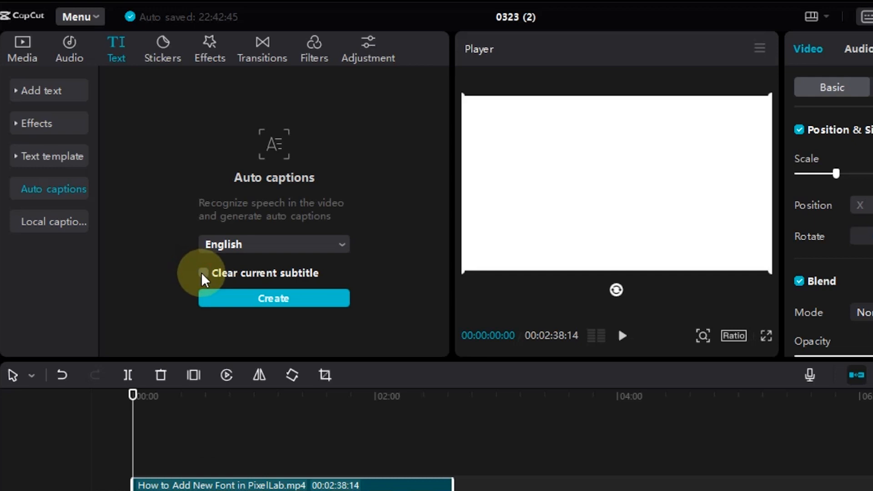
{"action": "left_click", "coordinate": [203, 274]}
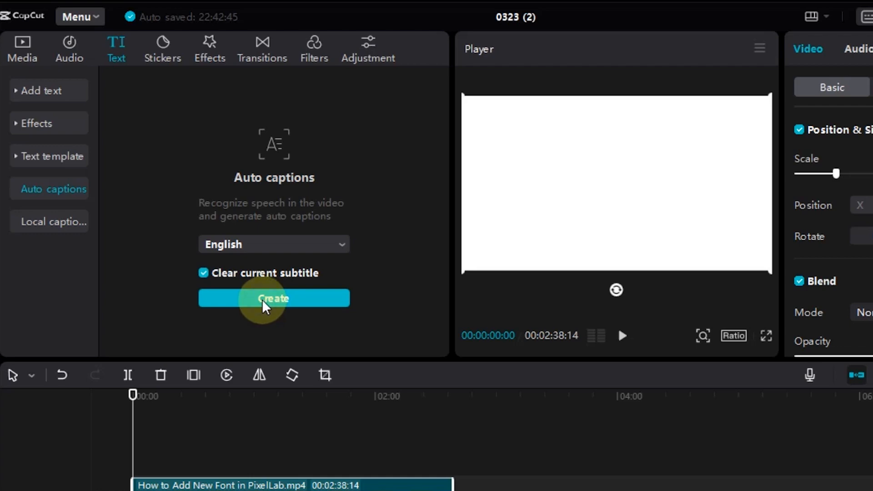
{"action": "left_click", "coordinate": [266, 301]}
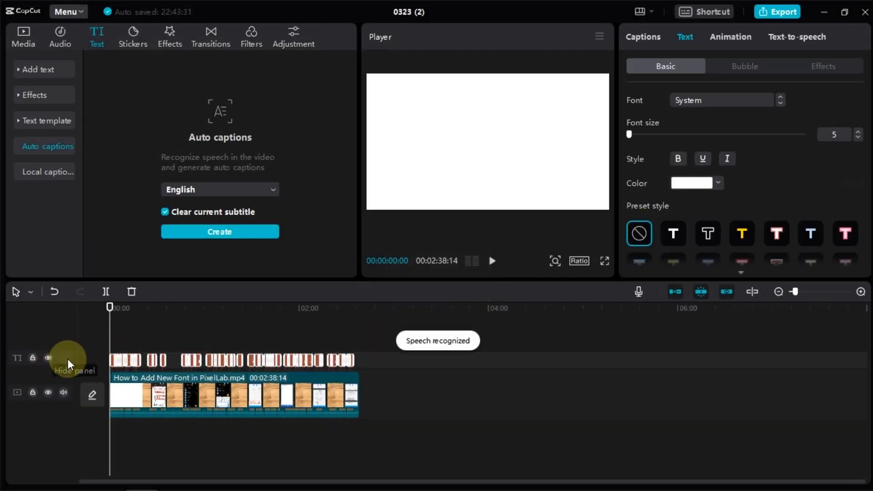
Set all captions to a red text color and font size 15
{"action": "left_click", "coordinate": [115, 348]}
{"action": "left_click_drag", "start_coordinate": [115, 348], "coordinate": [112, 353]}
{"action": "left_click_drag", "start_coordinate": [796, 292], "coordinate": [810, 291]}
{"action": "left_click", "coordinate": [154, 314]}
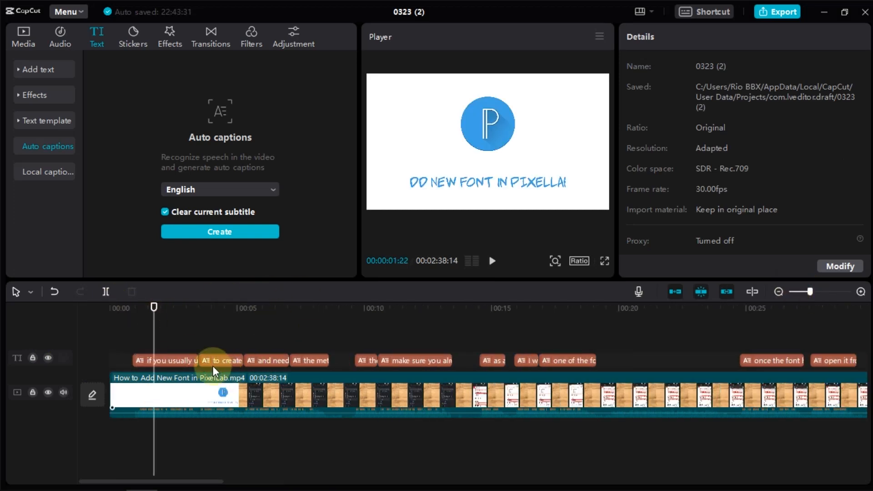
{"action": "left_click", "coordinate": [692, 251]}
{"action": "left_click_drag", "start_coordinate": [766, 292], "coordinate": [788, 270]}
{"action": "left_click_drag", "start_coordinate": [629, 204], "coordinate": [635, 211]}
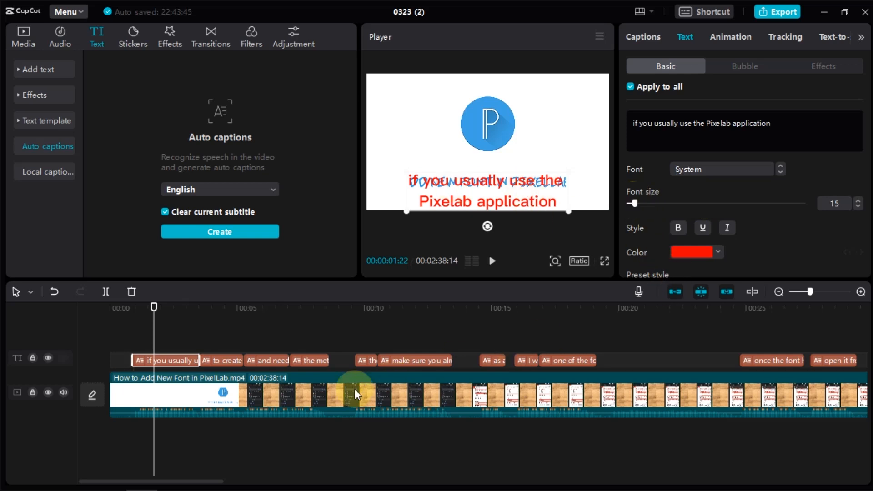
Correct the spelling of "Pixelab" to "PixelLab" in the first caption
{"action": "left_click", "coordinate": [172, 334]}
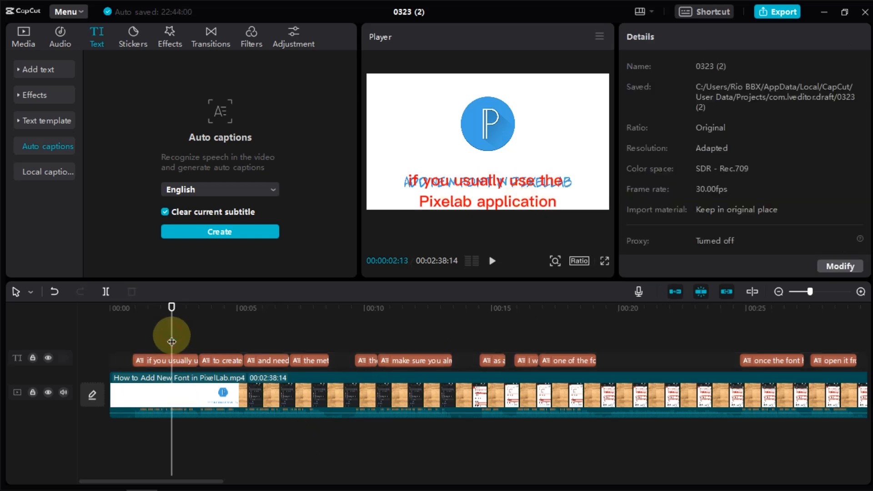
{"action": "left_click", "coordinate": [175, 361]}
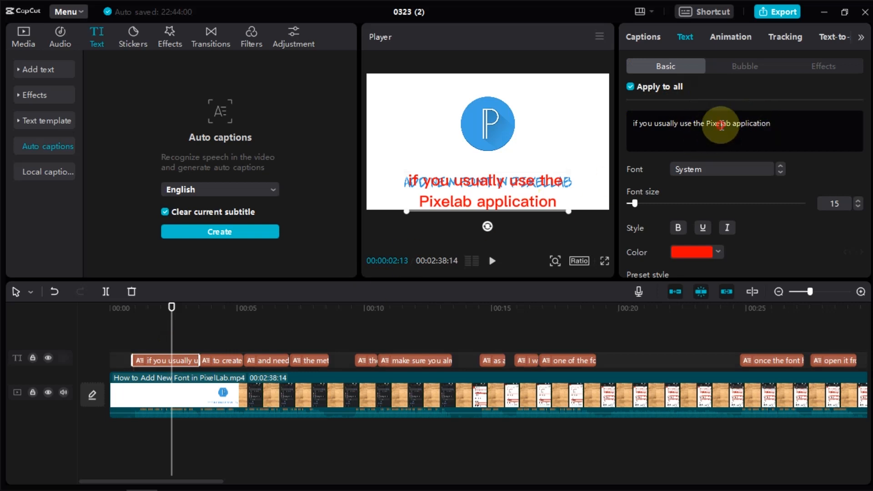
{"action": "left_click", "coordinate": [735, 121]}
{"action": "type", "text": "L"}
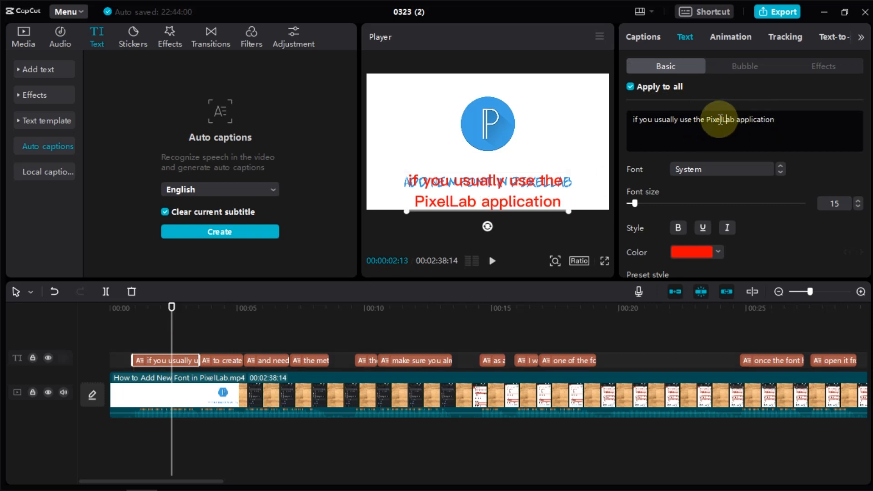
Play through the opening captions up to "make sure you already have the font you want to import" and check their text against the audio
{"action": "left_click", "coordinate": [173, 362]}
{"action": "left_click", "coordinate": [165, 344]}
{"action": "key", "text": "space"}
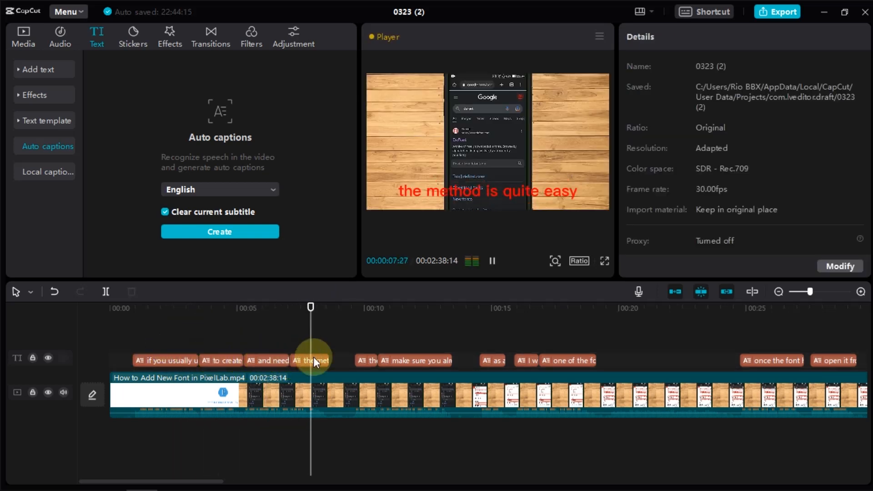
{"action": "key", "text": "space"}
{"action": "left_click", "coordinate": [367, 344]}
{"action": "key", "text": "space"}
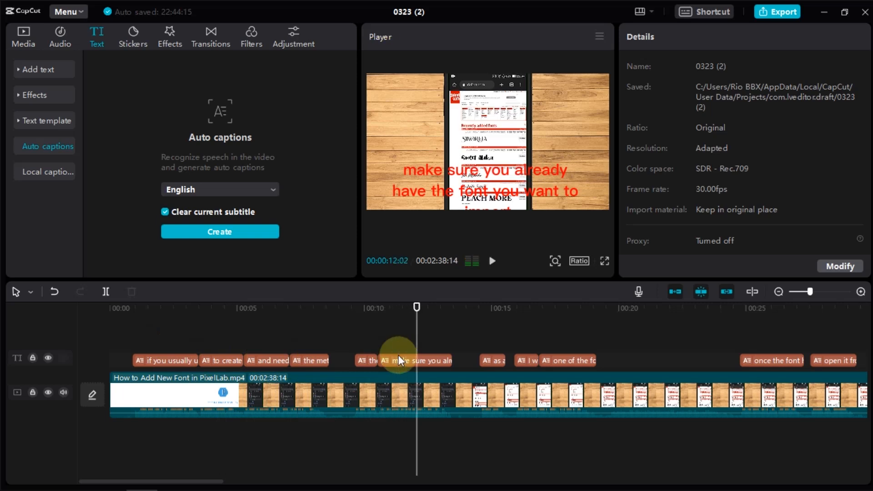
{"action": "key", "text": "space"}
{"action": "left_click", "coordinate": [429, 359]}
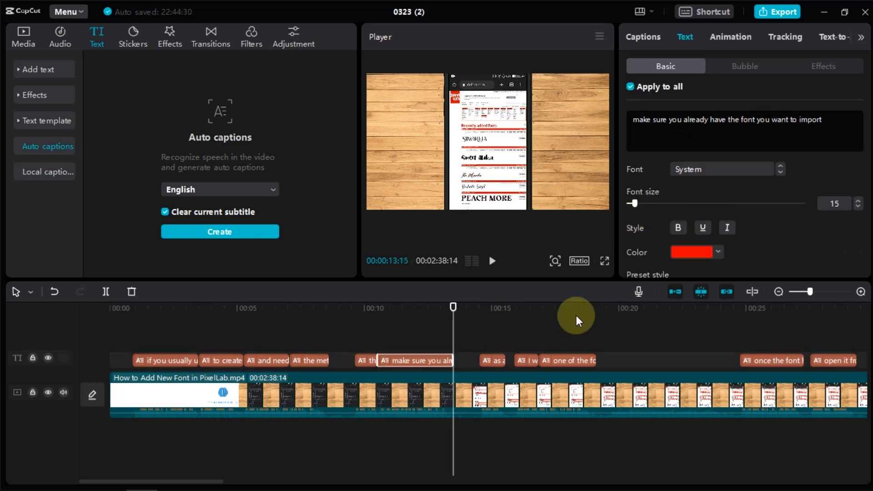
Check the captions from "as an example" through the one naming the font website against the audio
{"action": "left_click", "coordinate": [496, 335]}
{"action": "key", "text": "space"}
{"action": "key", "text": "space"}
{"action": "left_click", "coordinate": [493, 360]}
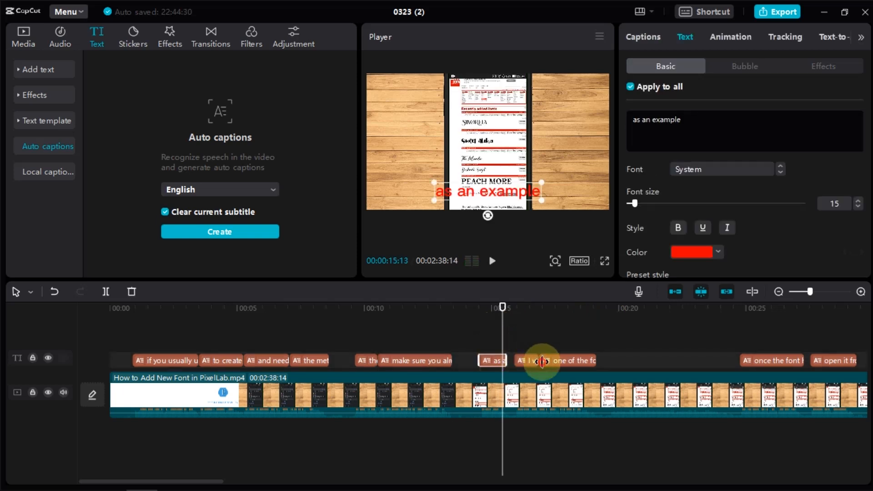
{"action": "left_click", "coordinate": [544, 360]}
{"action": "left_click", "coordinate": [523, 335]}
{"action": "left_click", "coordinate": [525, 362]}
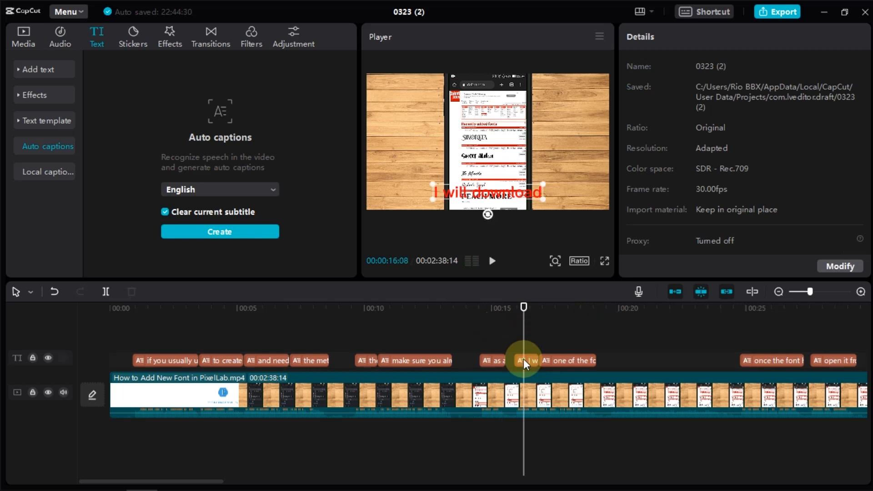
{"action": "key", "text": "space"}
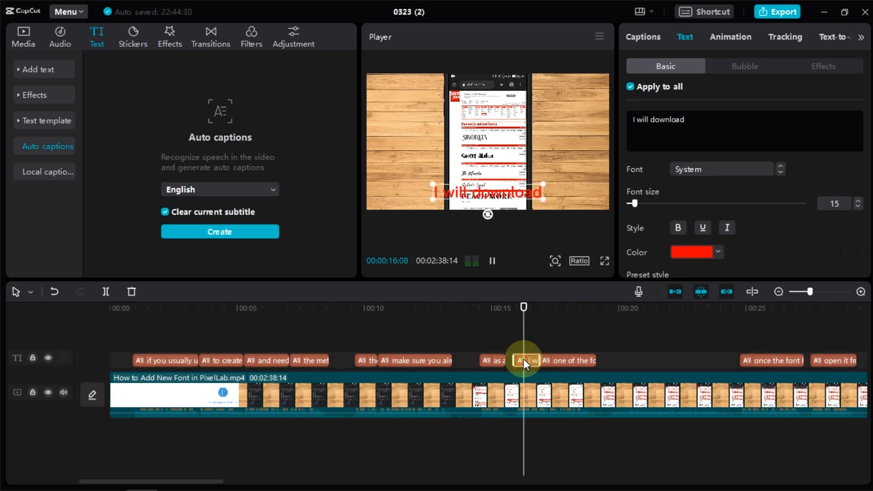
{"action": "left_click", "coordinate": [558, 360]}
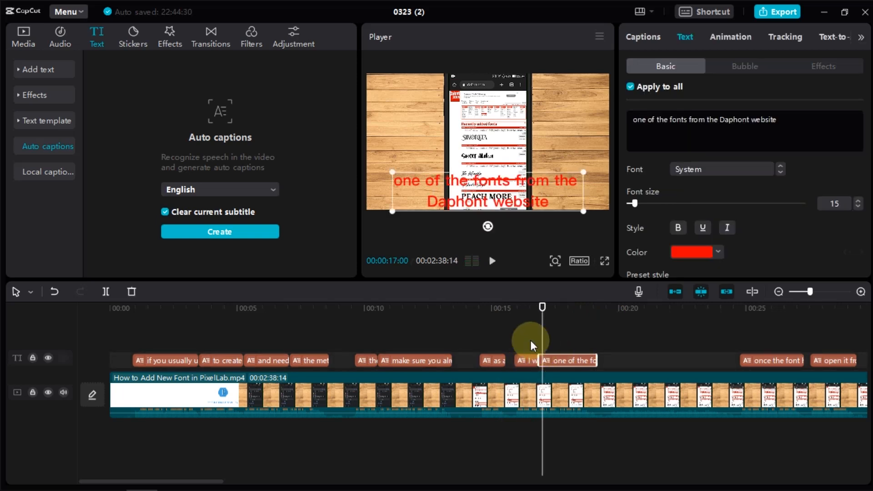
{"action": "key", "text": "space"}
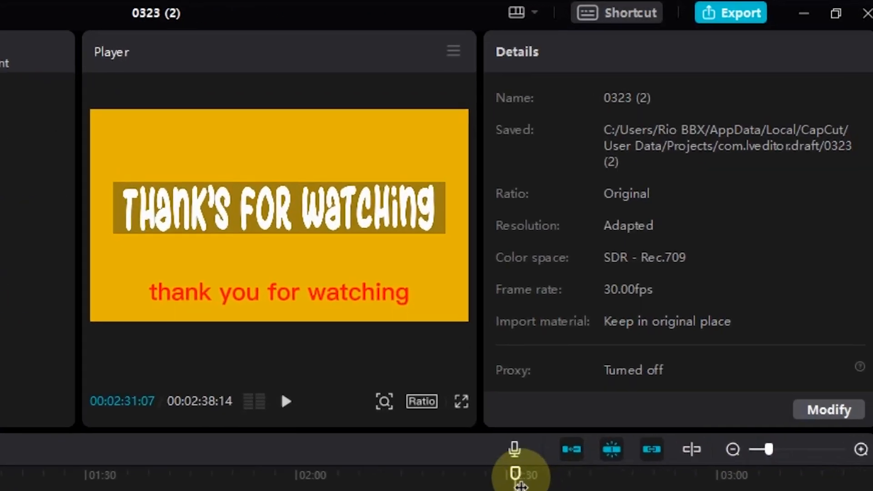
Return the playhead to the start of the timeline and open the project's export settings with the title selected
{"action": "left_click_drag", "start_coordinate": [521, 482], "coordinate": [0, 481]}
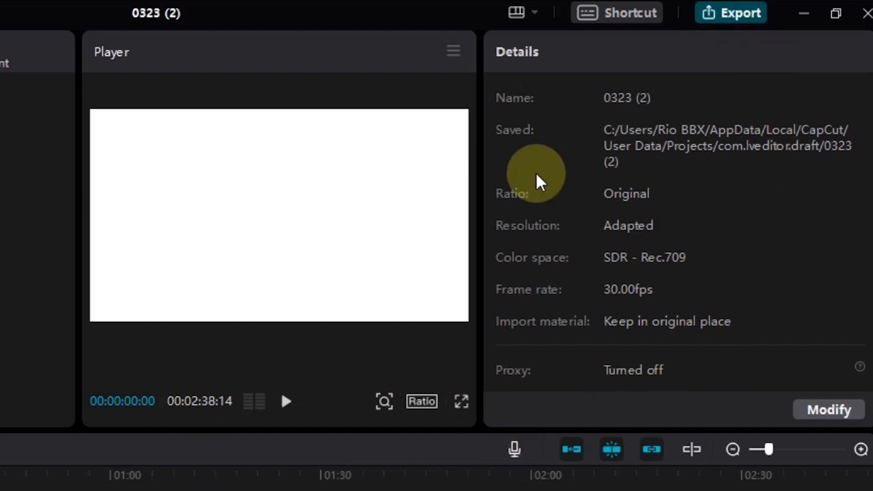
{"action": "left_click", "coordinate": [728, 13]}
{"action": "double_click", "coordinate": [580, 60]}
{"action": "left_click", "coordinate": [611, 59]}
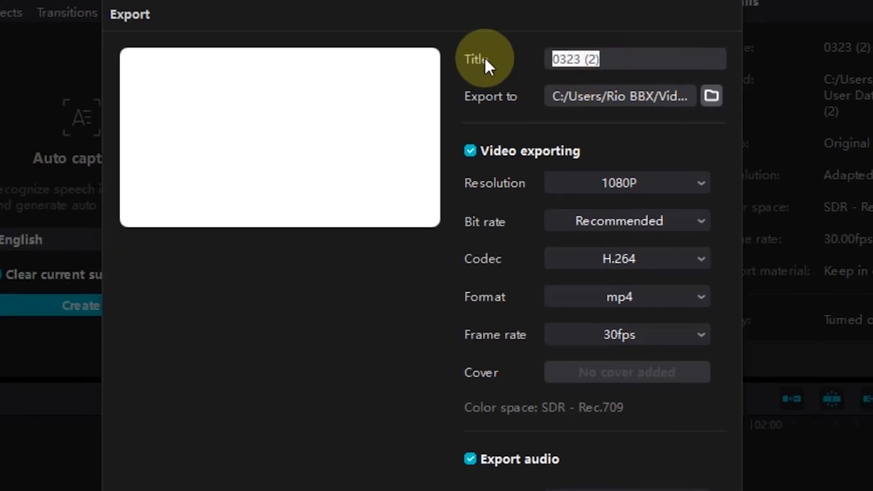
{"action": "type", "text": "Font"}
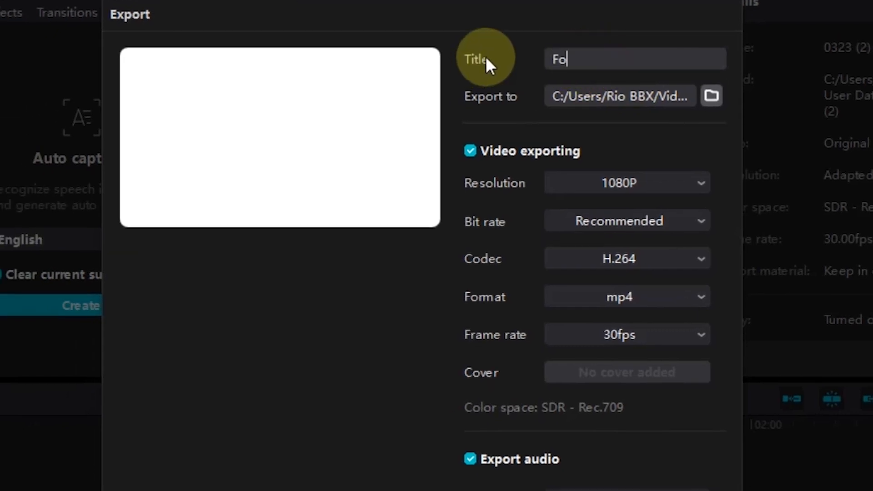
{"action": "key", "text": "BackSpace"}
{"action": "key", "text": "BackSpace"}
{"action": "key", "text": "BackSpace"}
{"action": "key", "text": "BackSpace"}
Title the export "Add font to PixelLab" and export only the WAV audio and SRT captions, with video exporting turned off
{"action": "type", "text": "Add fon"}
{"action": "type", "text": "t y"}
{"action": "key", "text": "BackSpace"}
{"action": "type", "text": "to"}
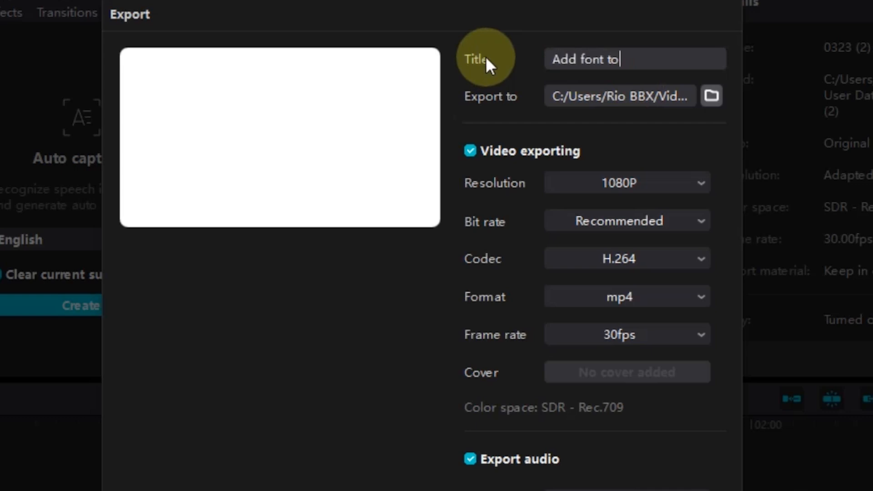
{"action": "type", "text": " pixelLab"}
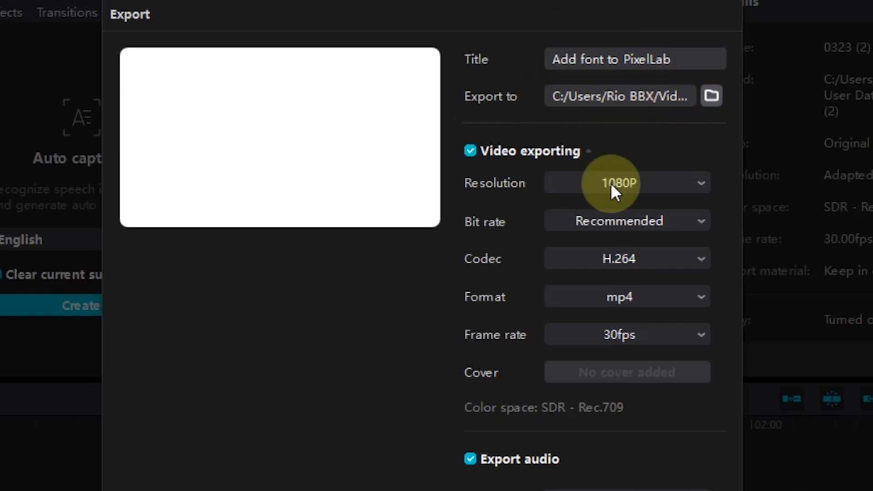
{"action": "left_click", "coordinate": [470, 152]}
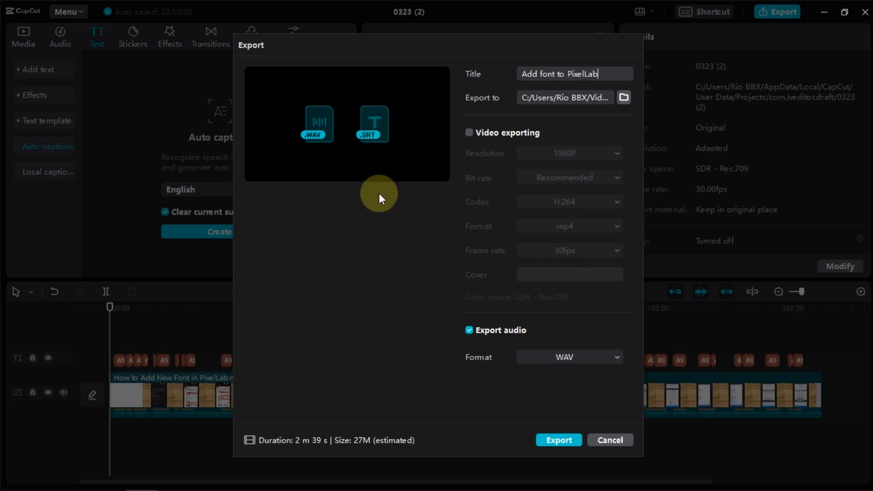
{"action": "left_click", "coordinate": [562, 440]}
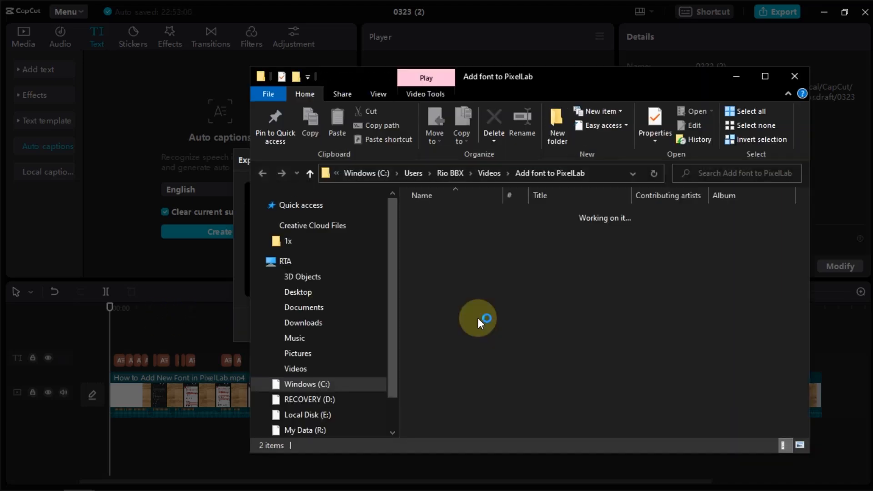
Open the exported "Add font to PixelLab" SRT file and examine the timestamps and text of its first captions
{"action": "left_click", "coordinate": [415, 215]}
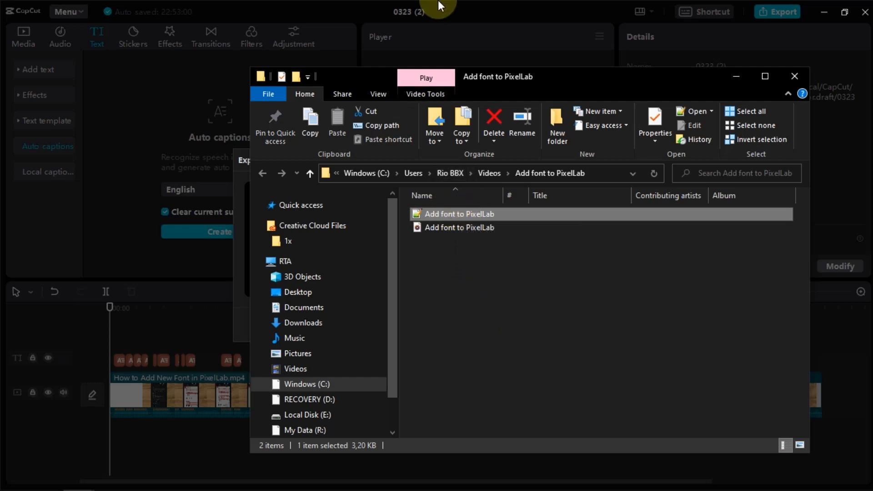
{"action": "double_click", "coordinate": [457, 216]}
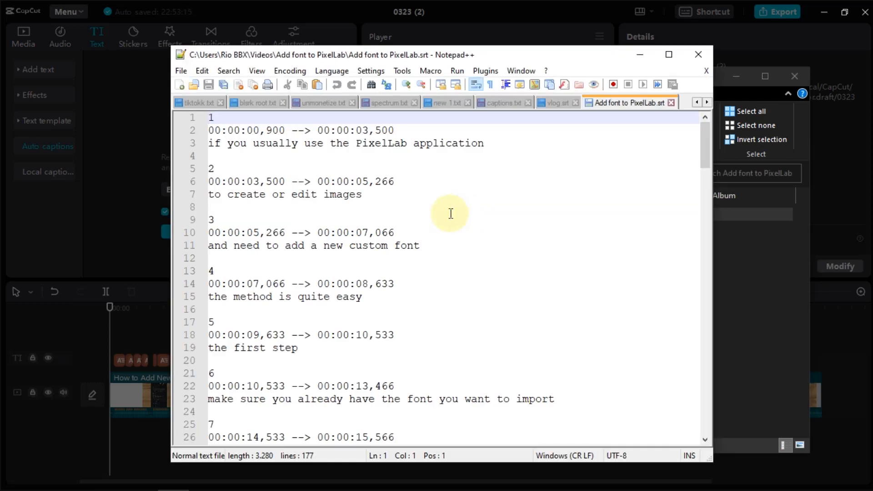
{"action": "left_click", "coordinate": [356, 196]}
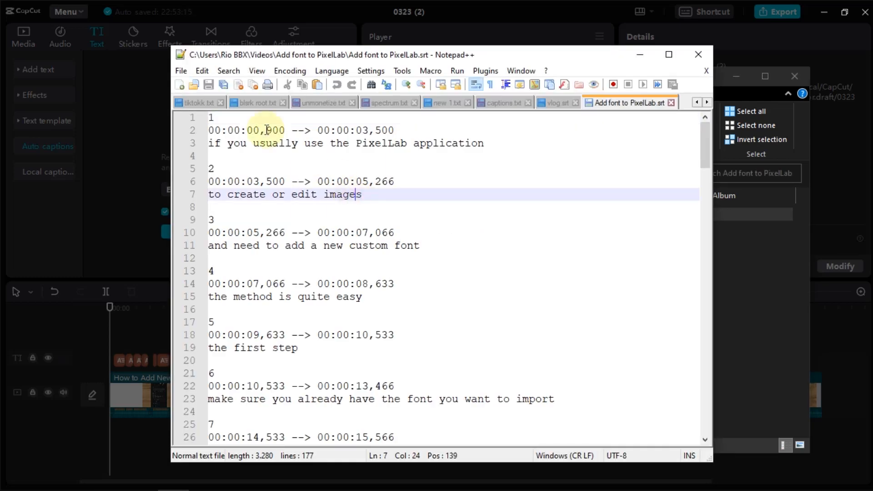
{"action": "left_click_drag", "start_coordinate": [209, 131], "coordinate": [391, 131]}
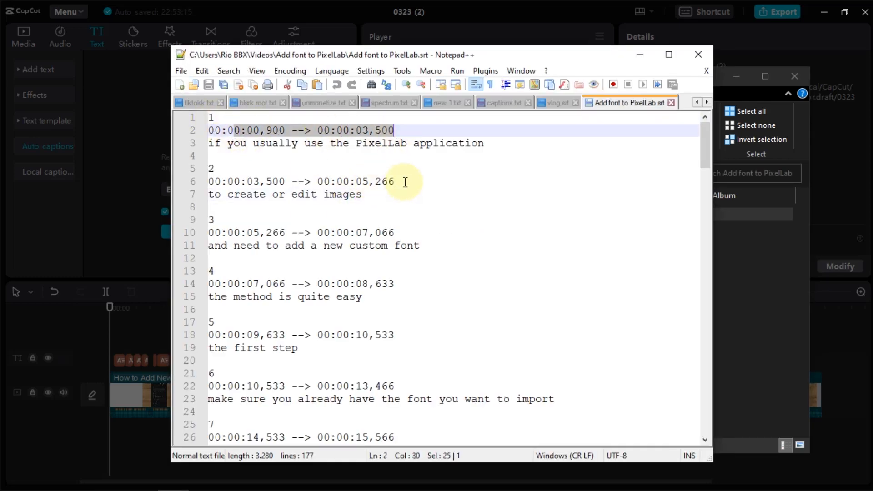
{"action": "left_click_drag", "start_coordinate": [395, 181], "coordinate": [209, 181]}
{"action": "left_click_drag", "start_coordinate": [485, 143], "coordinate": [182, 150]}
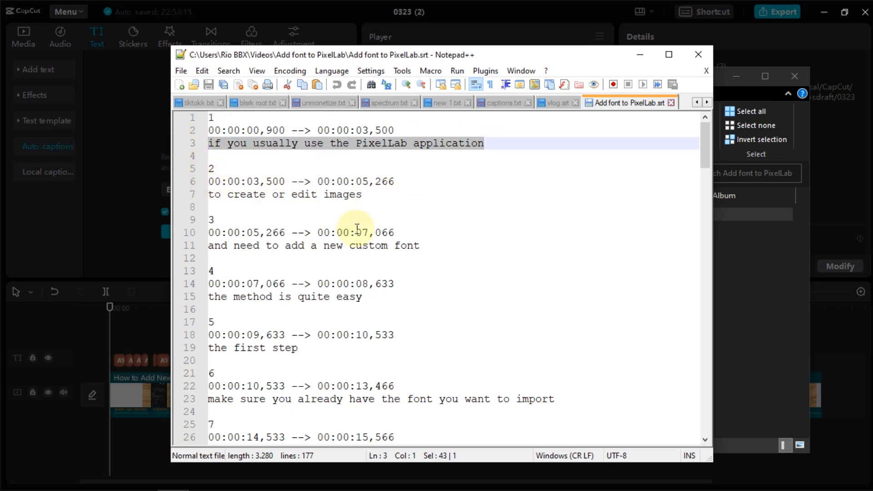
Look through the remaining captions of the SRT file down to its final entry
{"action": "scroll", "coordinate": [354, 273], "scroll_direction": "down", "scroll_amount": 14}
{"action": "left_click", "coordinate": [357, 258]}
{"action": "scroll", "coordinate": [357, 255], "scroll_direction": "down", "scroll_amount": 20}
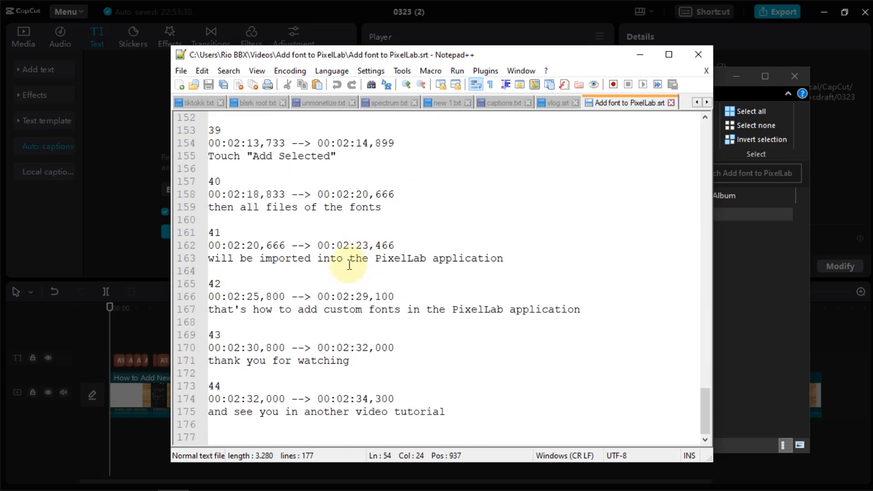
{"action": "left_click", "coordinate": [254, 411]}
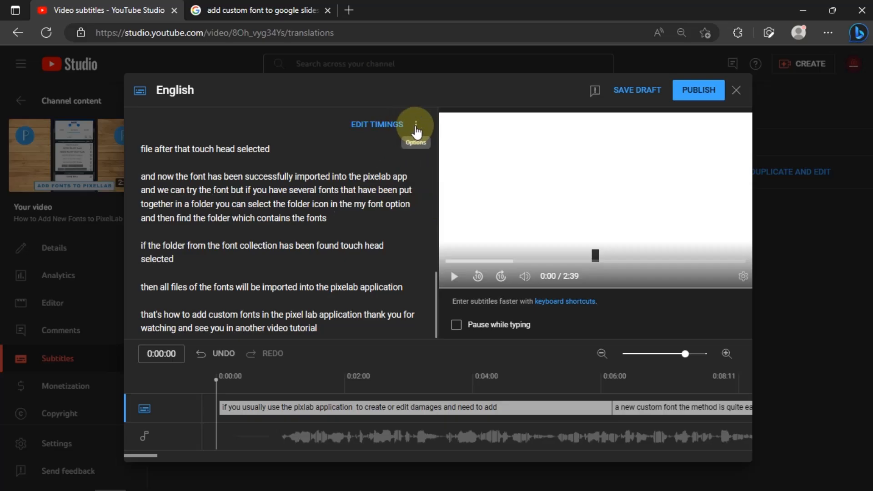
In YouTube Studio's English subtitle editor, upload the "Add font to PixelLab" SRT file with timing from the Videos subfolder of that name
{"action": "left_click", "coordinate": [416, 132]}
{"action": "left_click", "coordinate": [411, 170]}
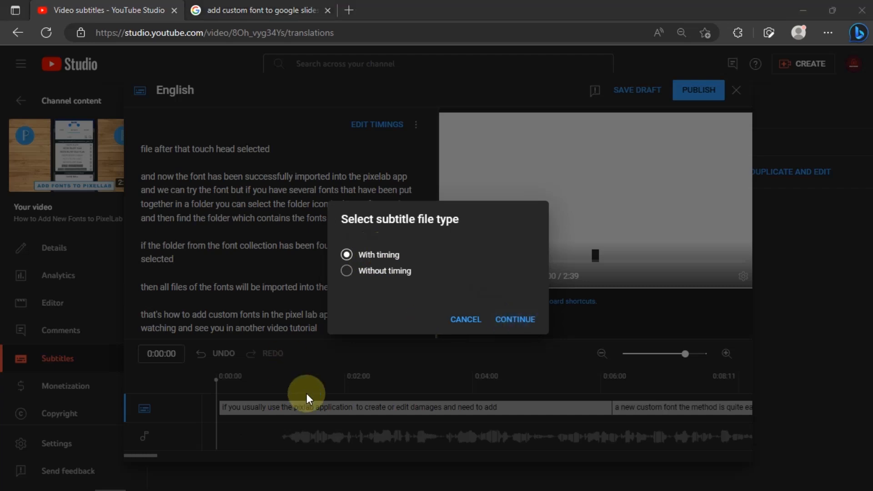
{"action": "scroll", "coordinate": [113, 291], "scroll_direction": "down", "scroll_amount": 1}
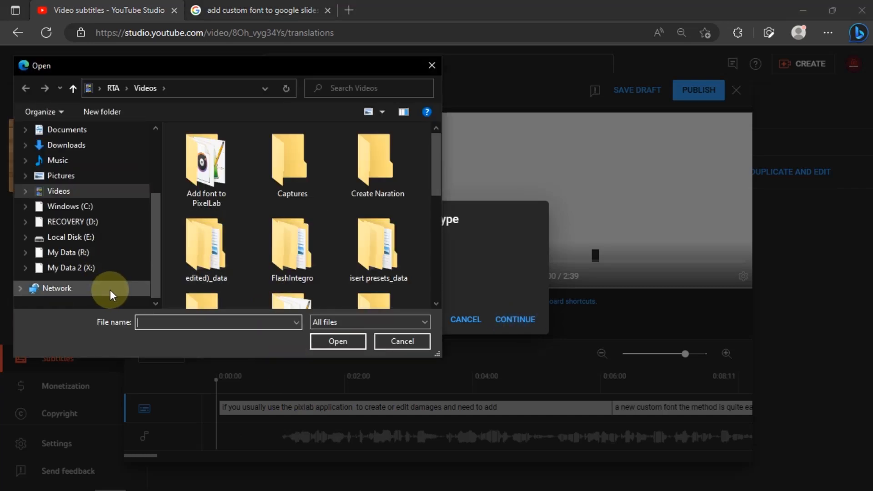
{"action": "double_click", "coordinate": [205, 163]}
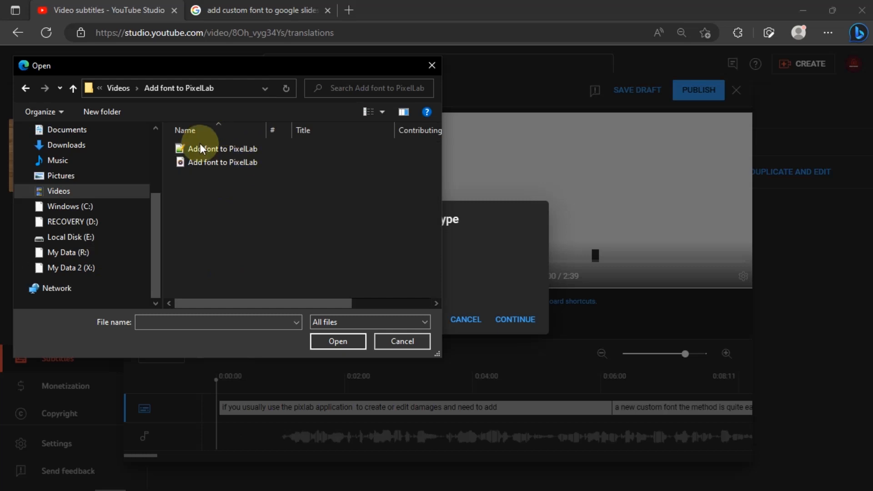
{"action": "left_click", "coordinate": [216, 150]}
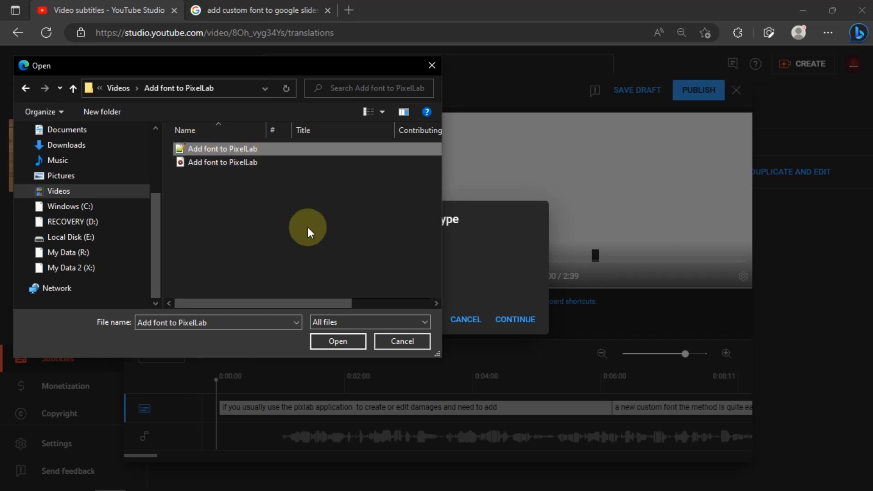
{"action": "left_click", "coordinate": [342, 344]}
{"action": "left_click", "coordinate": [514, 320]}
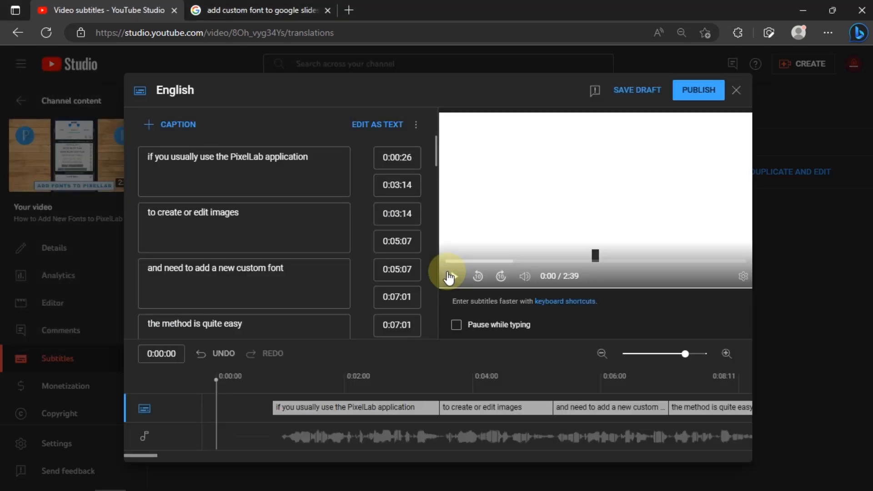
Play the video's opening to check the uploaded captions' timing and publish the English subtitles
{"action": "left_click", "coordinate": [241, 157]}
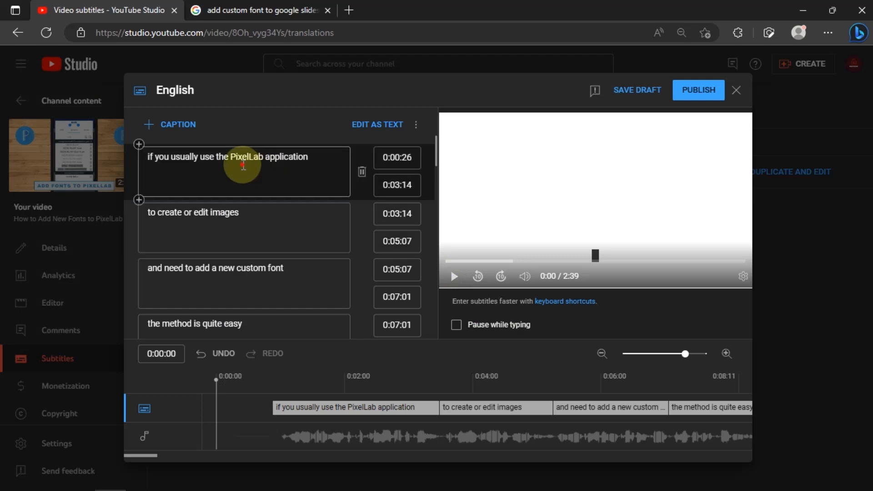
{"action": "left_click", "coordinate": [454, 280]}
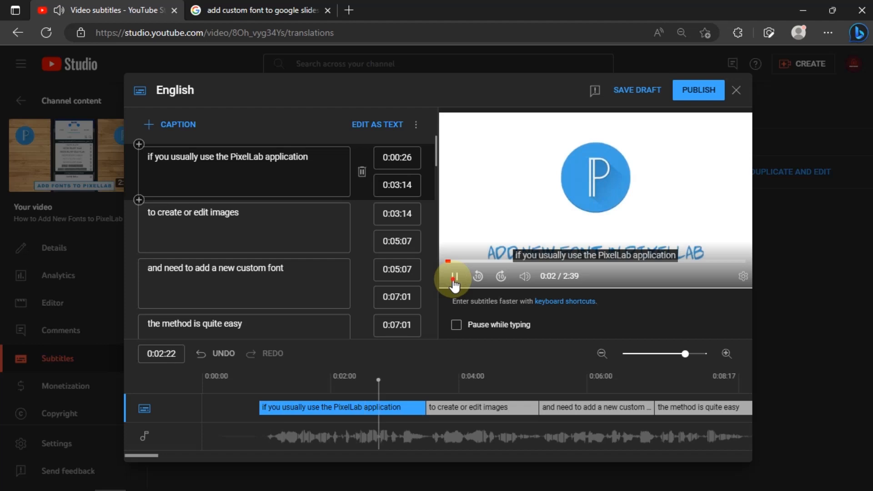
{"action": "left_click", "coordinate": [453, 280]}
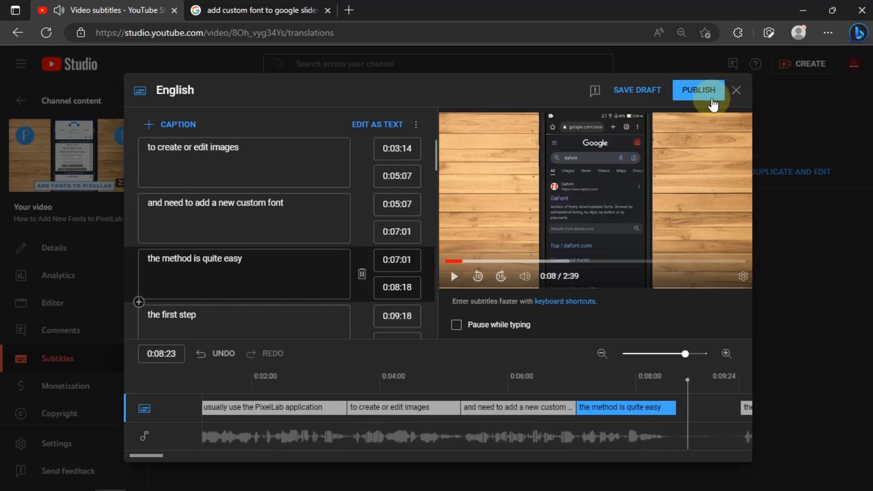
{"action": "left_click", "coordinate": [700, 90]}
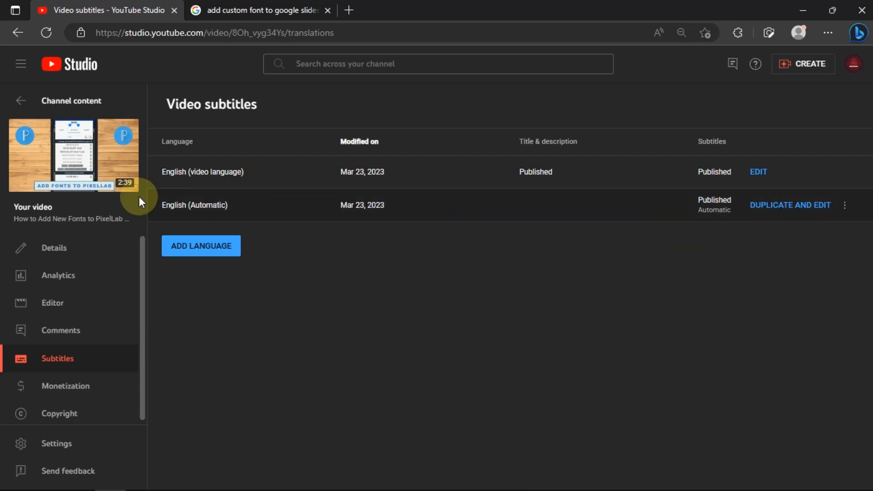
{"action": "left_click", "coordinate": [845, 208]}
{"action": "left_click", "coordinate": [755, 203]}
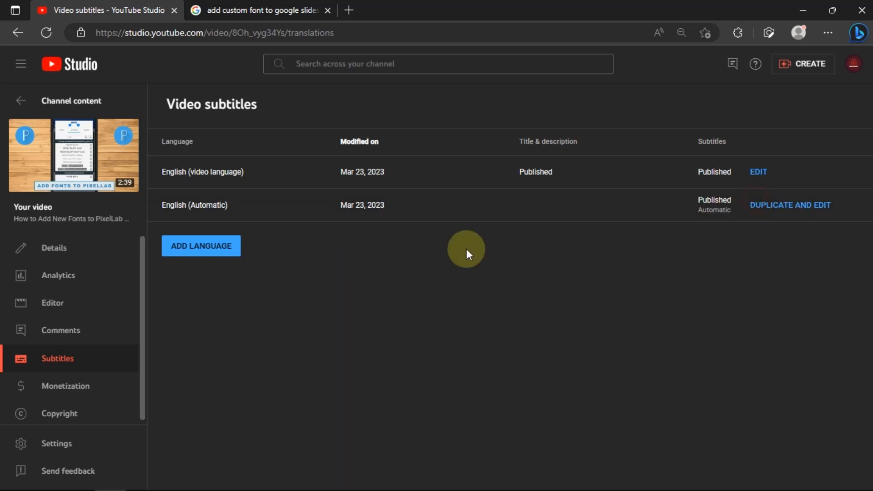